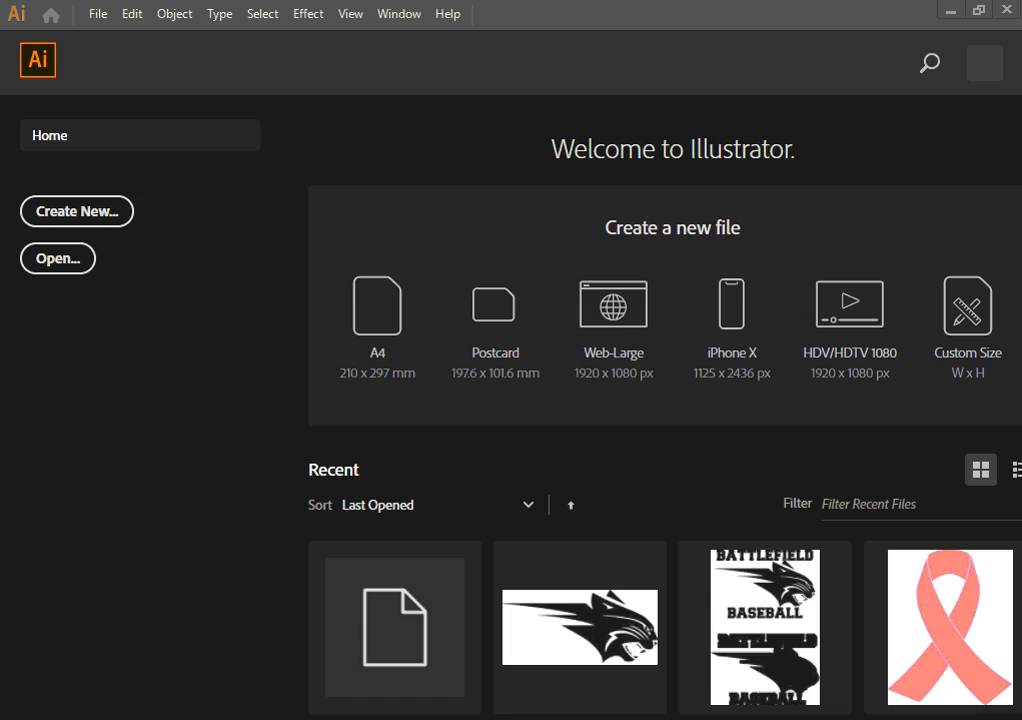
Switch to File Explorer and locate the purple paw design's breaking barriers front JPG in the Downloads folder
{"action": "left_click_drag", "start_coordinate": [0, 150], "coordinate": [229, 128]}
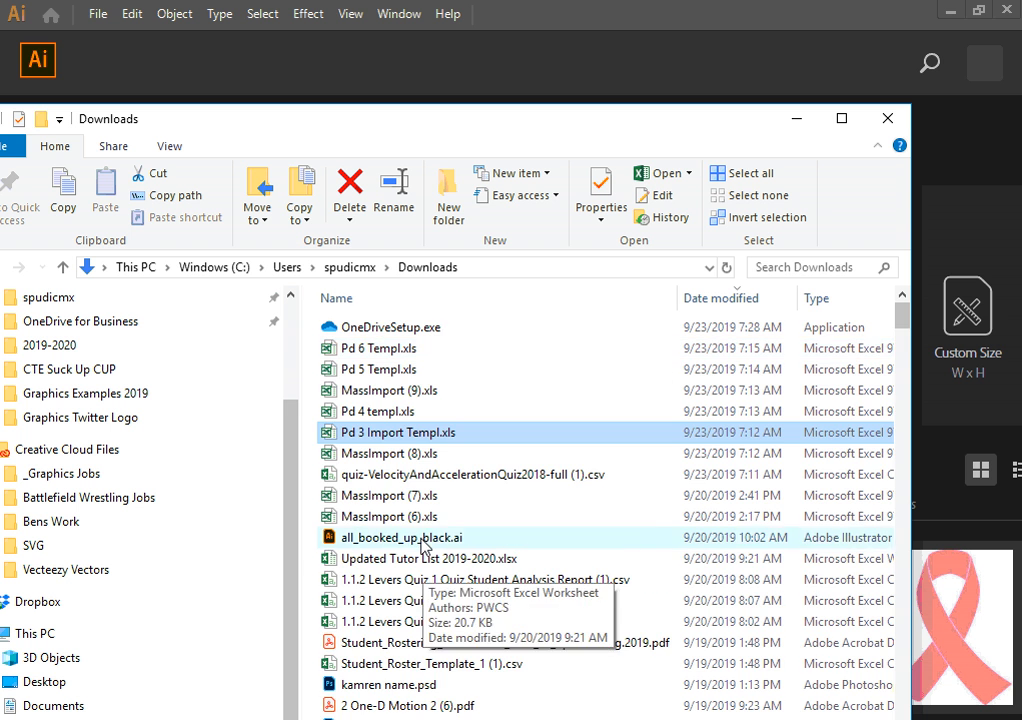
{"action": "scroll", "coordinate": [431, 538], "scroll_direction": "down", "scroll_amount": 10}
{"action": "scroll", "coordinate": [424, 563], "scroll_direction": "up", "scroll_amount": 5}
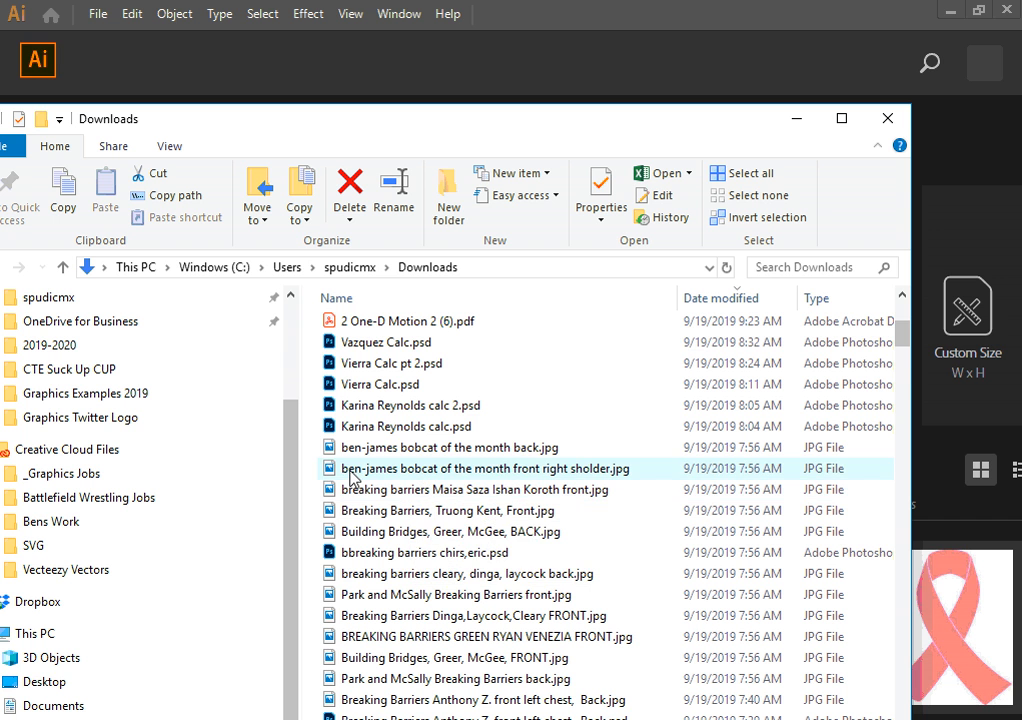
{"action": "left_click", "coordinate": [398, 490]}
{"action": "left_click_drag", "start_coordinate": [435, 122], "coordinate": [776, 96]}
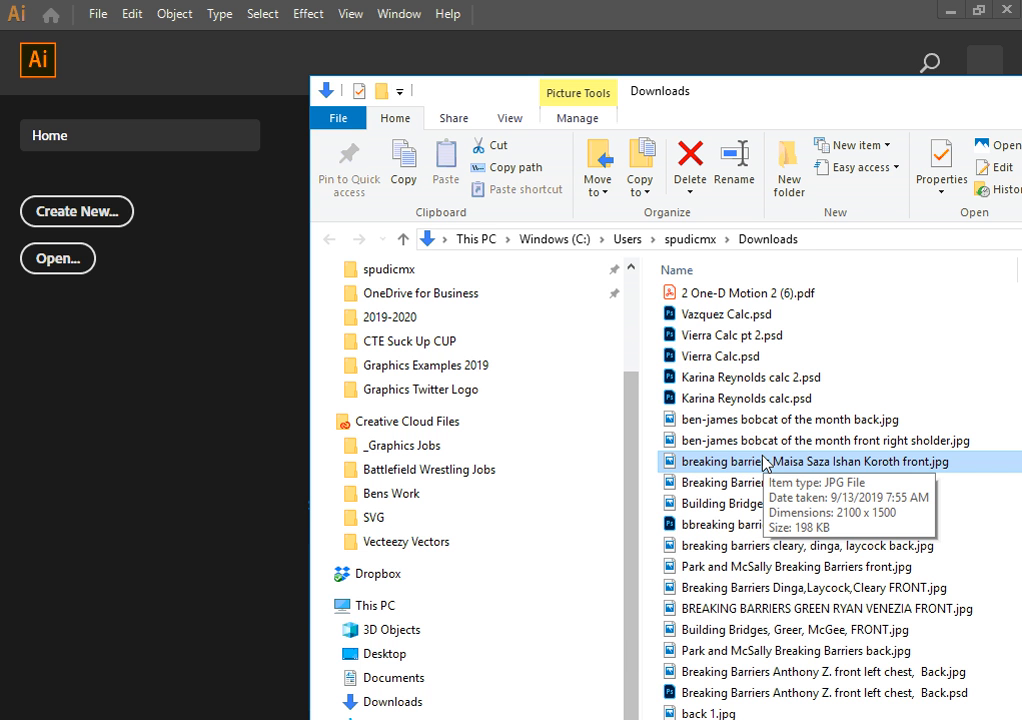
Switch back to Illustrator and open the most recent breaking barriers front JPG from the Downloads folder
{"action": "left_click", "coordinate": [92, 13]}
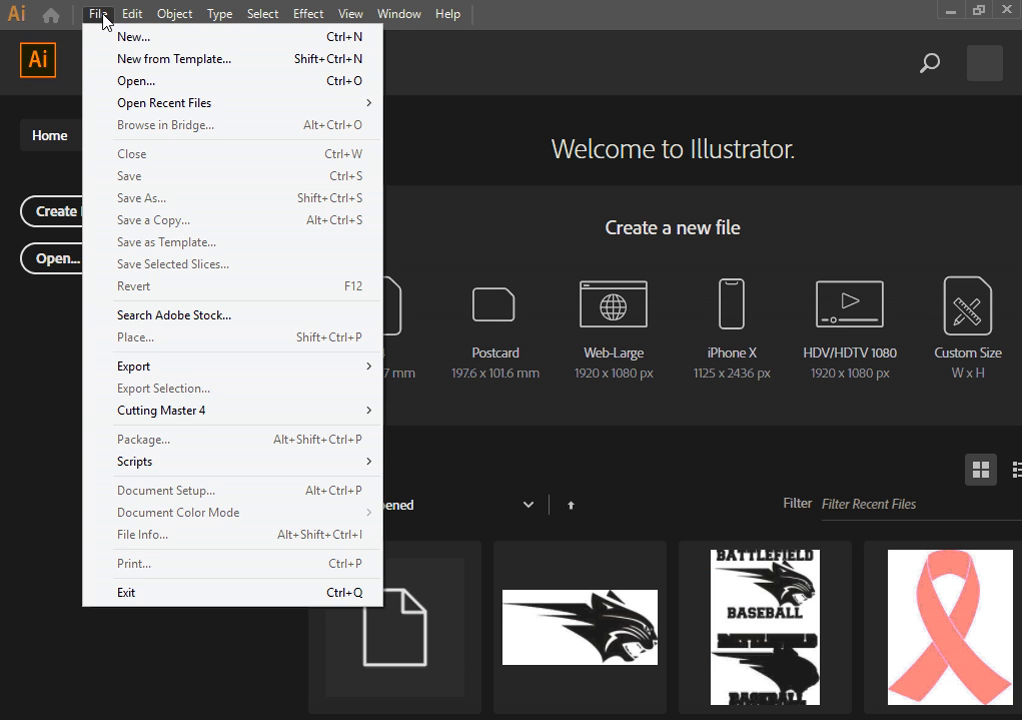
{"action": "left_click", "coordinate": [125, 84]}
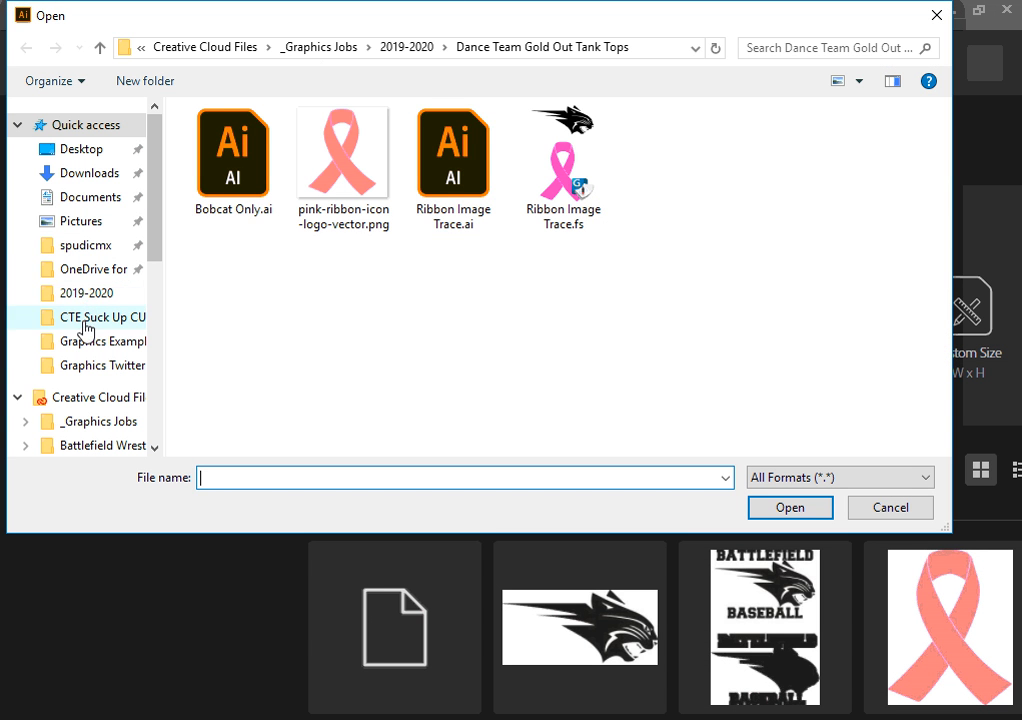
{"action": "left_click", "coordinate": [95, 177]}
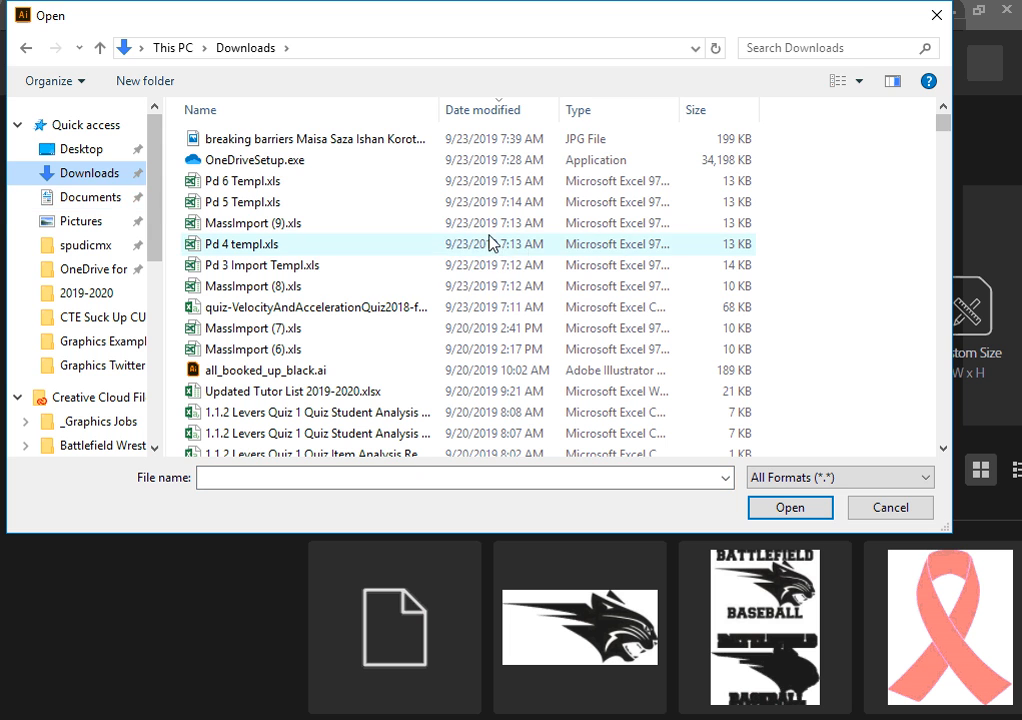
{"action": "double_click", "coordinate": [226, 141]}
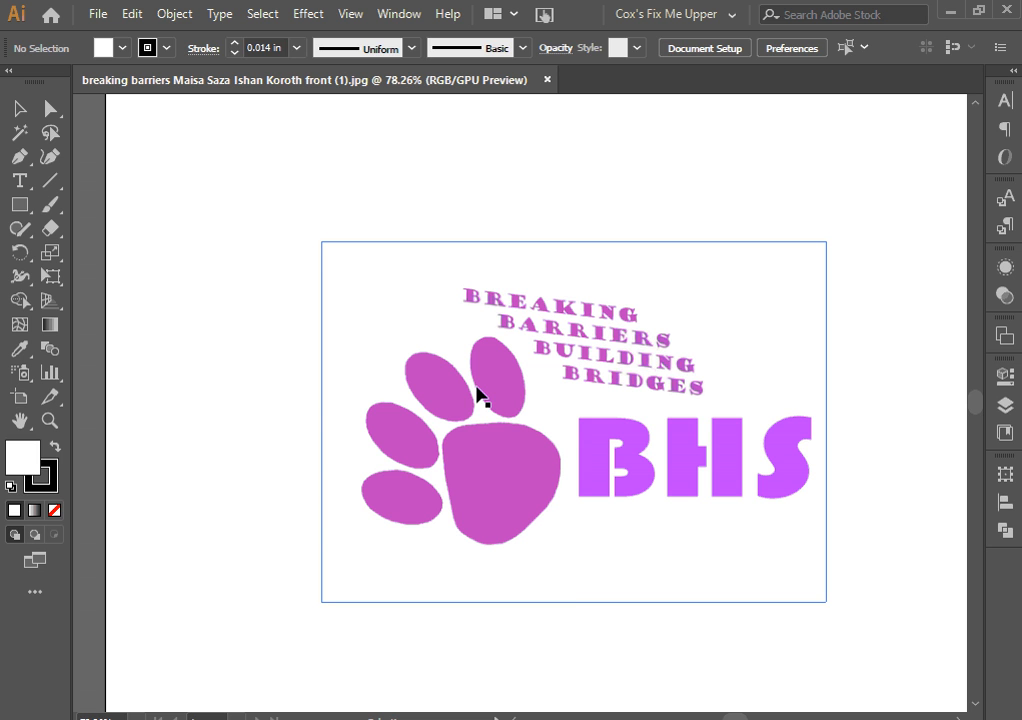
Run Image Trace on the paw and BHS logo image, continuing despite its large size
{"action": "left_click", "coordinate": [478, 395]}
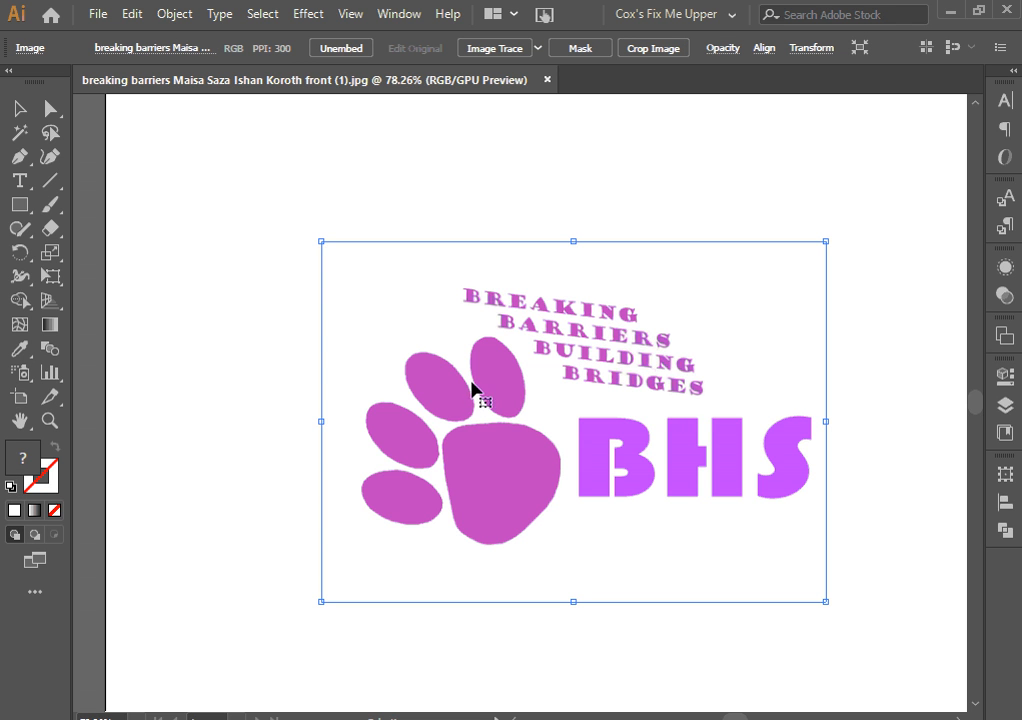
{"action": "left_click", "coordinate": [132, 15]}
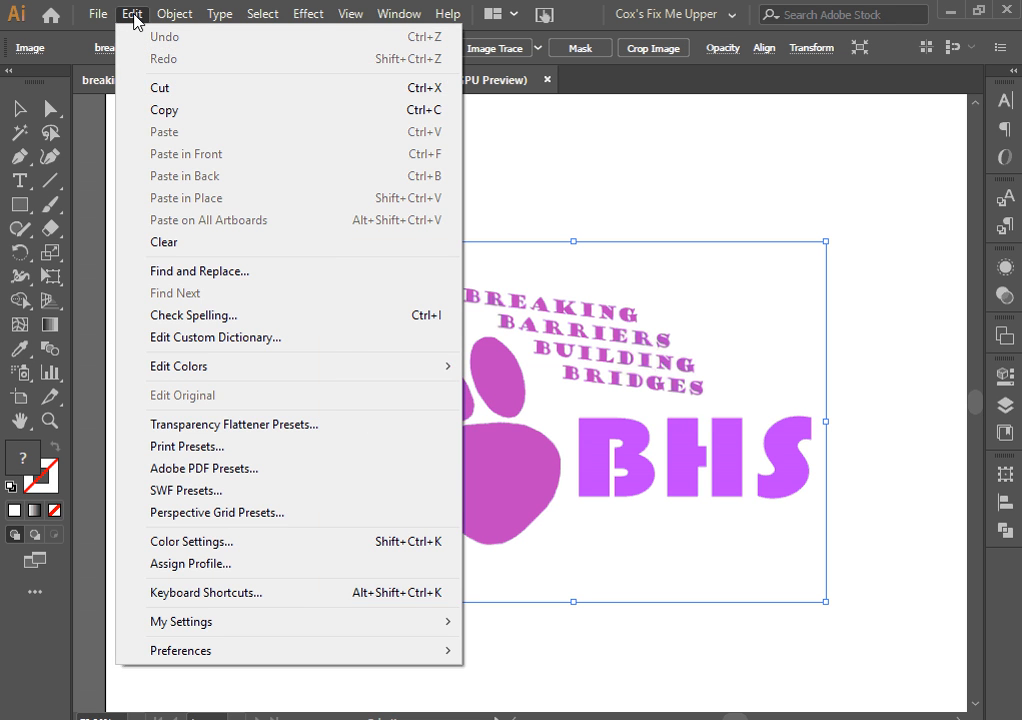
{"action": "mouse_move", "coordinate": [180, 14]}
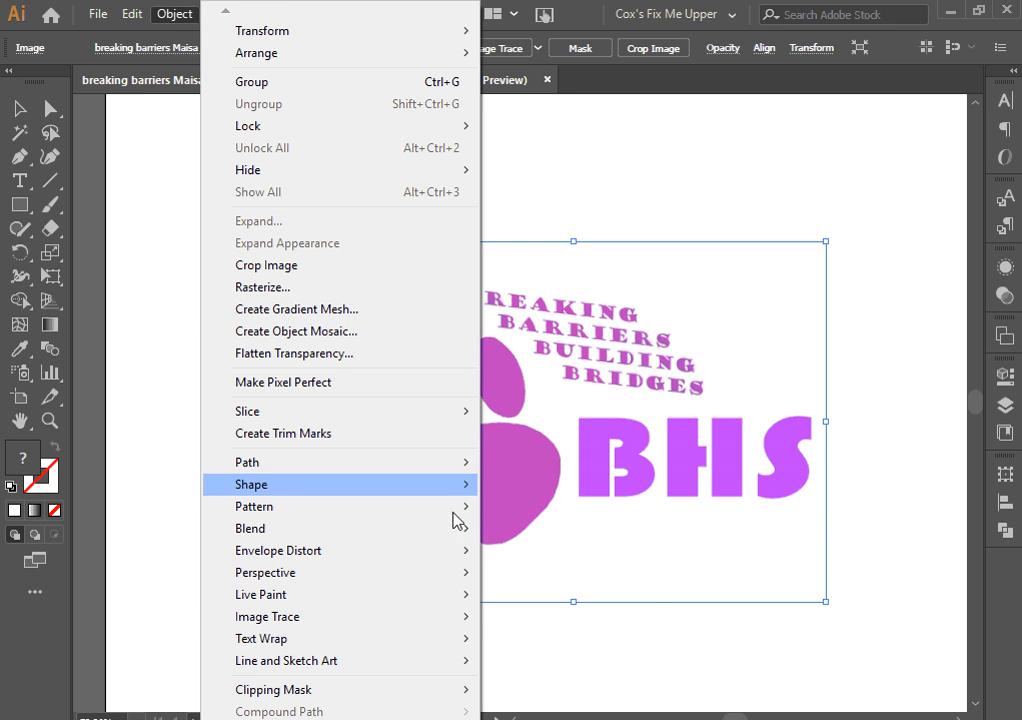
{"action": "mouse_move", "coordinate": [440, 615]}
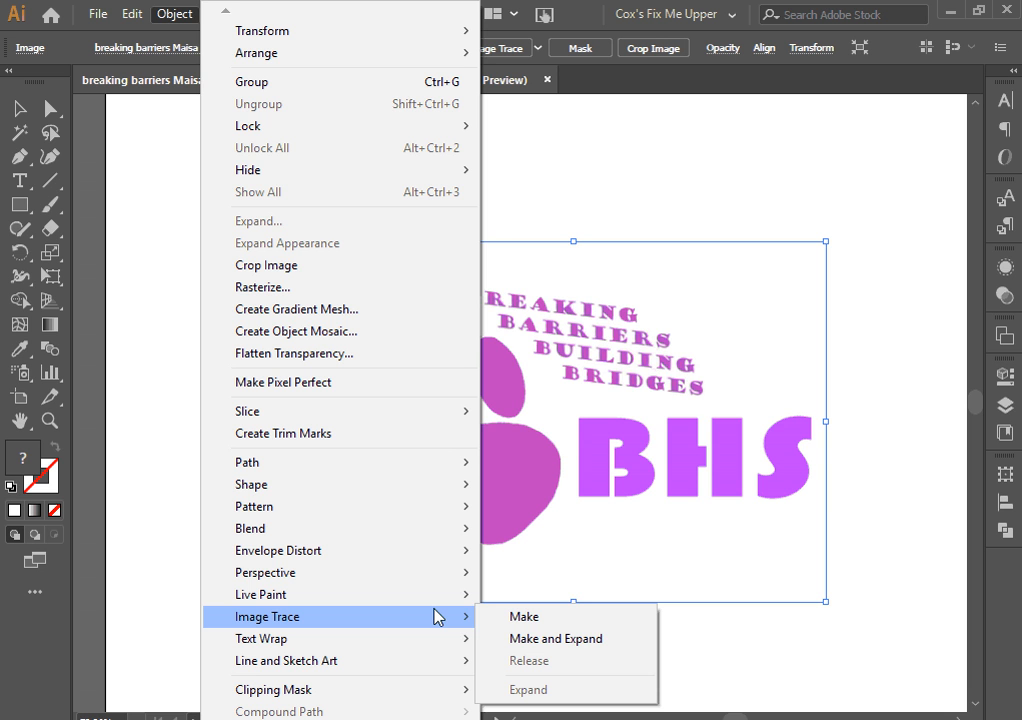
{"action": "left_click", "coordinate": [518, 617]}
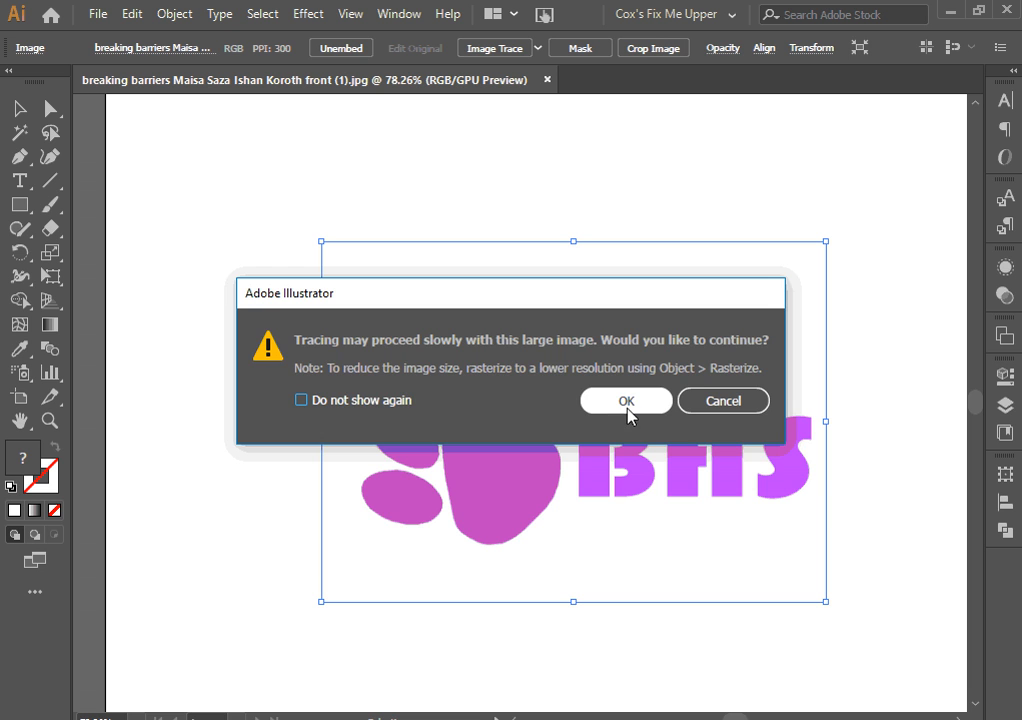
{"action": "left_click", "coordinate": [628, 410]}
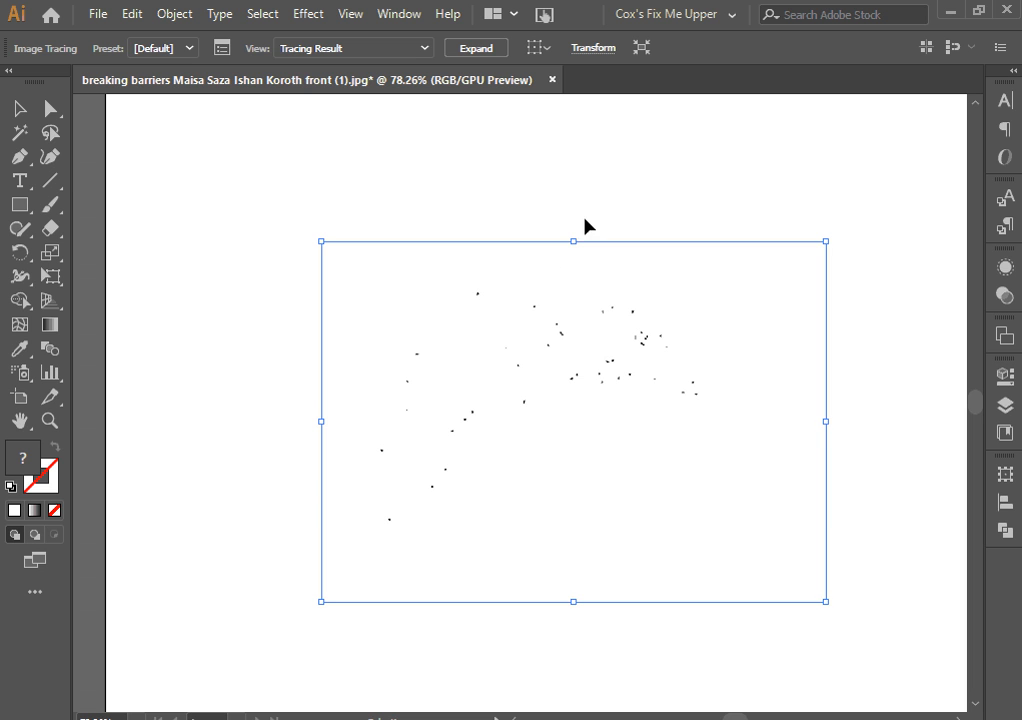
Set the image trace mode to Color with a limited palette of 4 colors, keeping the artwork unobstructed
{"action": "left_click", "coordinate": [221, 48]}
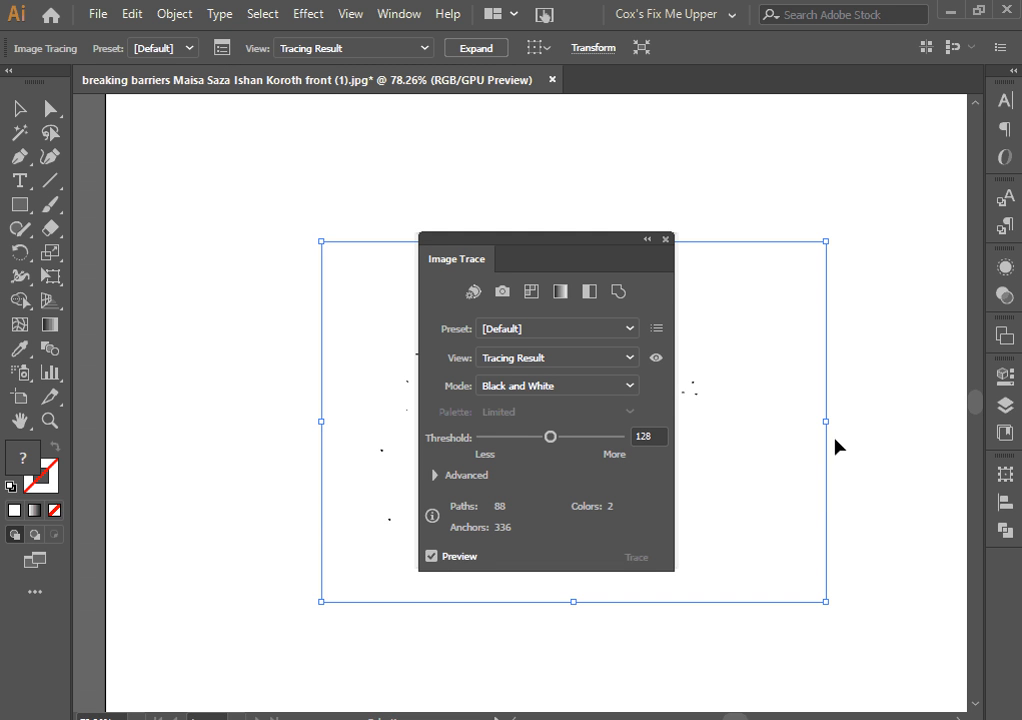
{"action": "left_click", "coordinate": [556, 388]}
{"action": "left_click", "coordinate": [555, 410]}
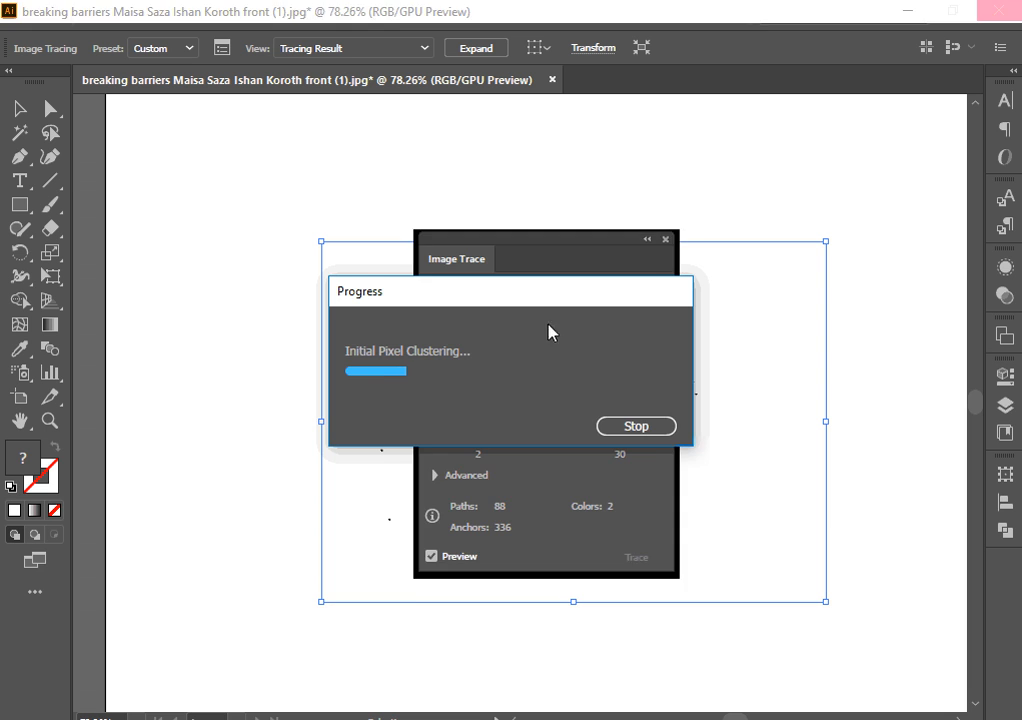
{"action": "left_click_drag", "start_coordinate": [538, 301], "coordinate": [246, 480]}
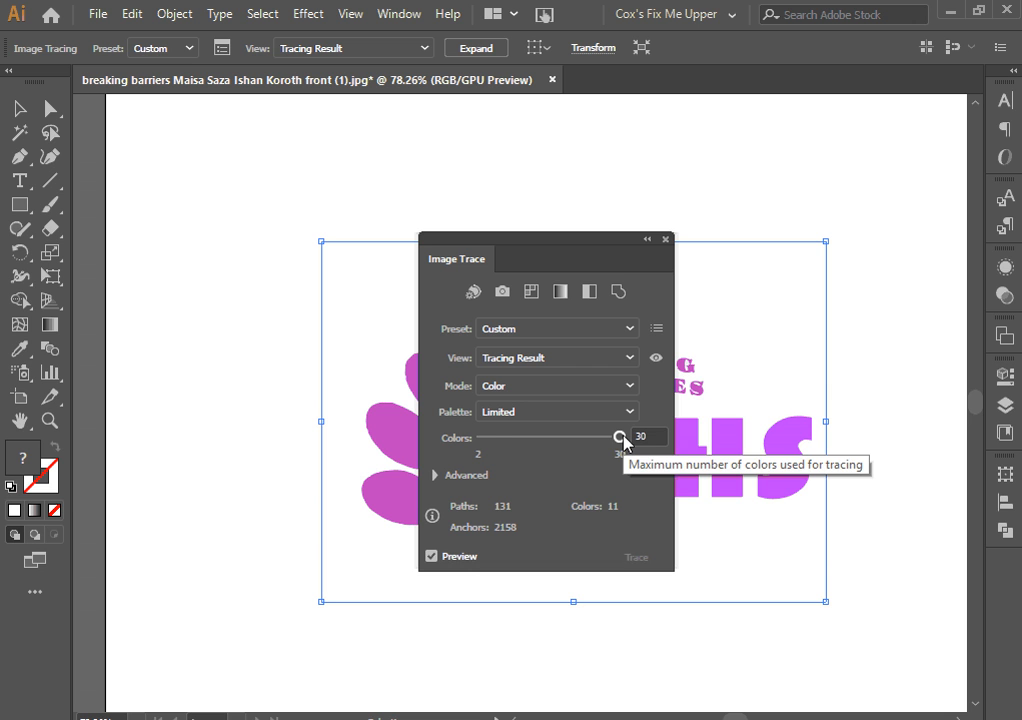
{"action": "left_click_drag", "start_coordinate": [622, 441], "coordinate": [499, 450]}
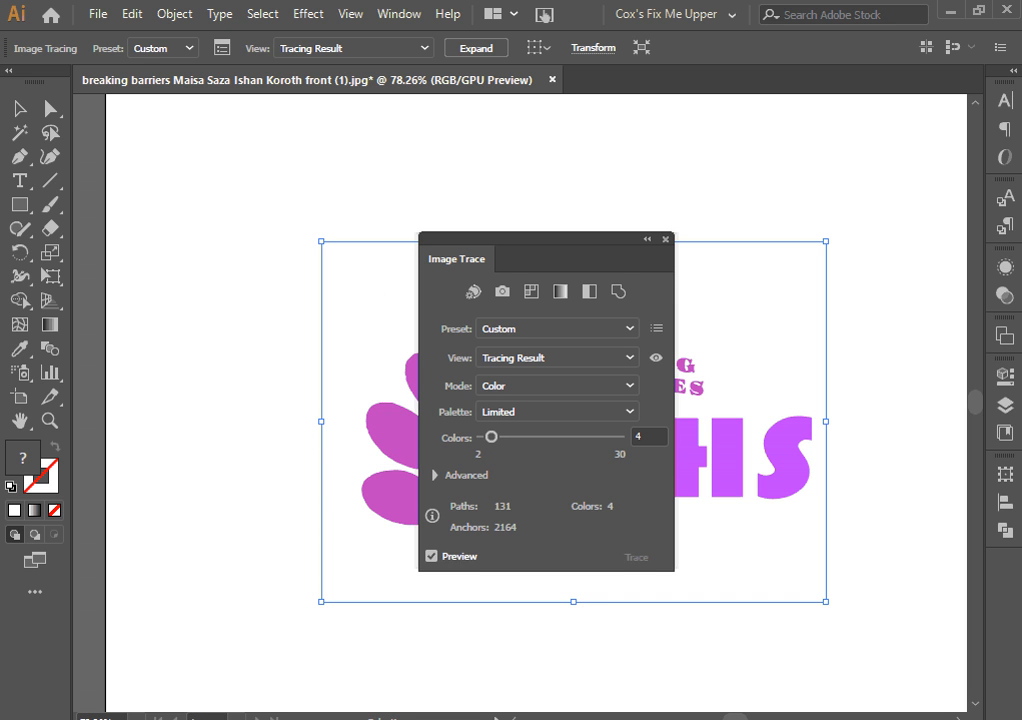
{"action": "left_click_drag", "start_coordinate": [547, 248], "coordinate": [324, 121]}
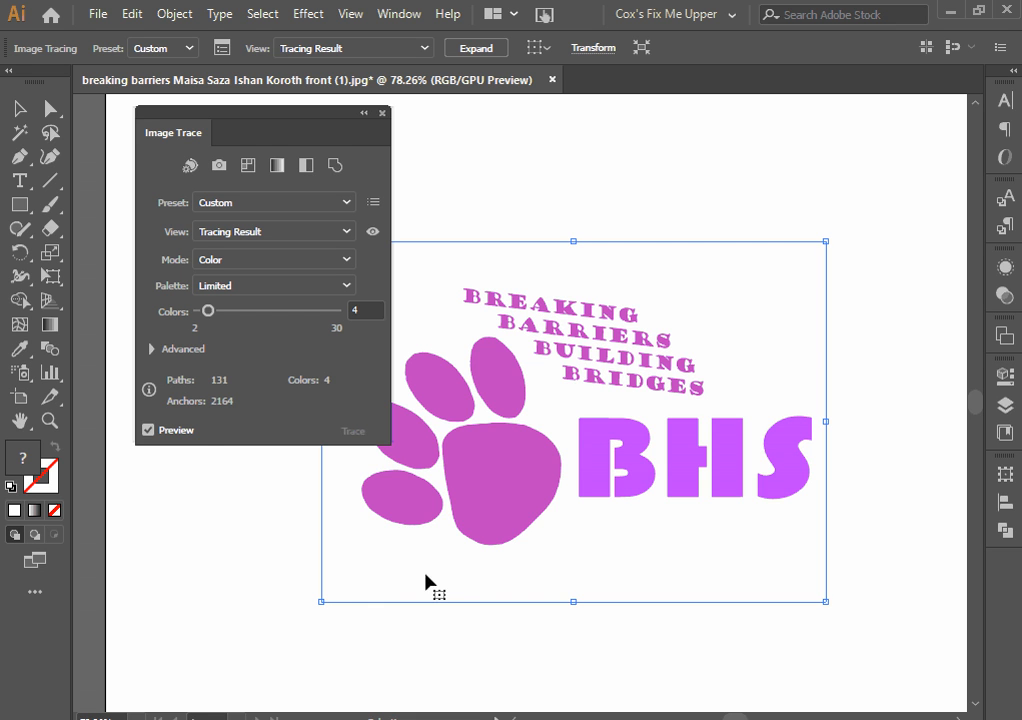
Show the advanced trace settings, expand the tracing result into editable paths and close the trace settings
{"action": "left_click", "coordinate": [151, 350]}
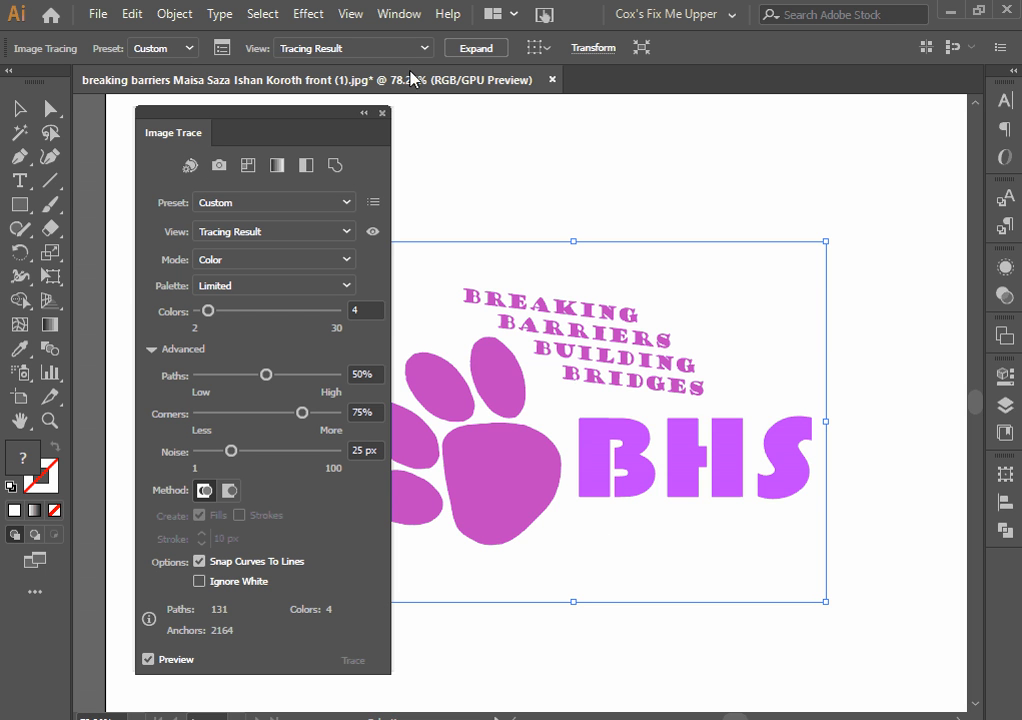
{"action": "left_click", "coordinate": [483, 50]}
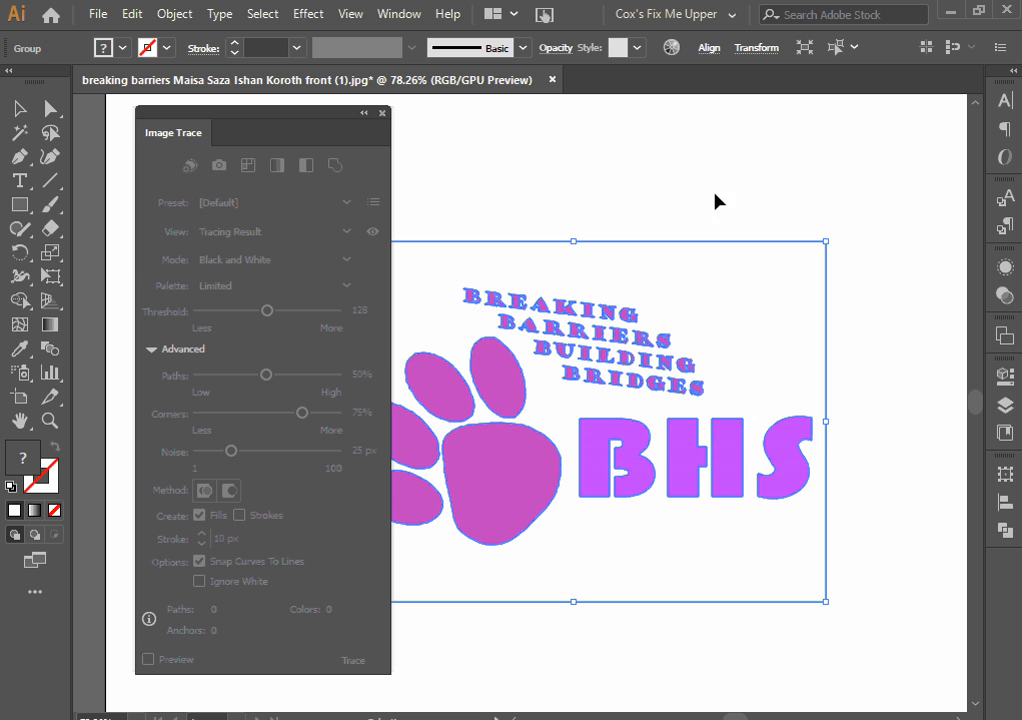
{"action": "left_click", "coordinate": [382, 113]}
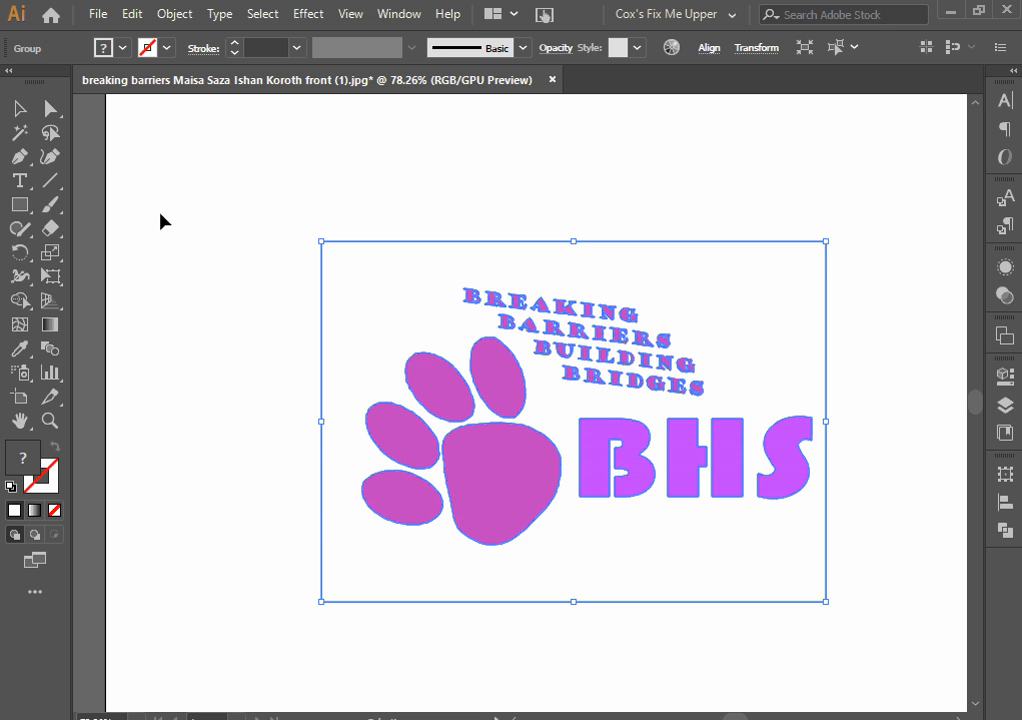
Directly select the white background rectangle around the traced logo and delete it completely
{"action": "key", "text": "a"}
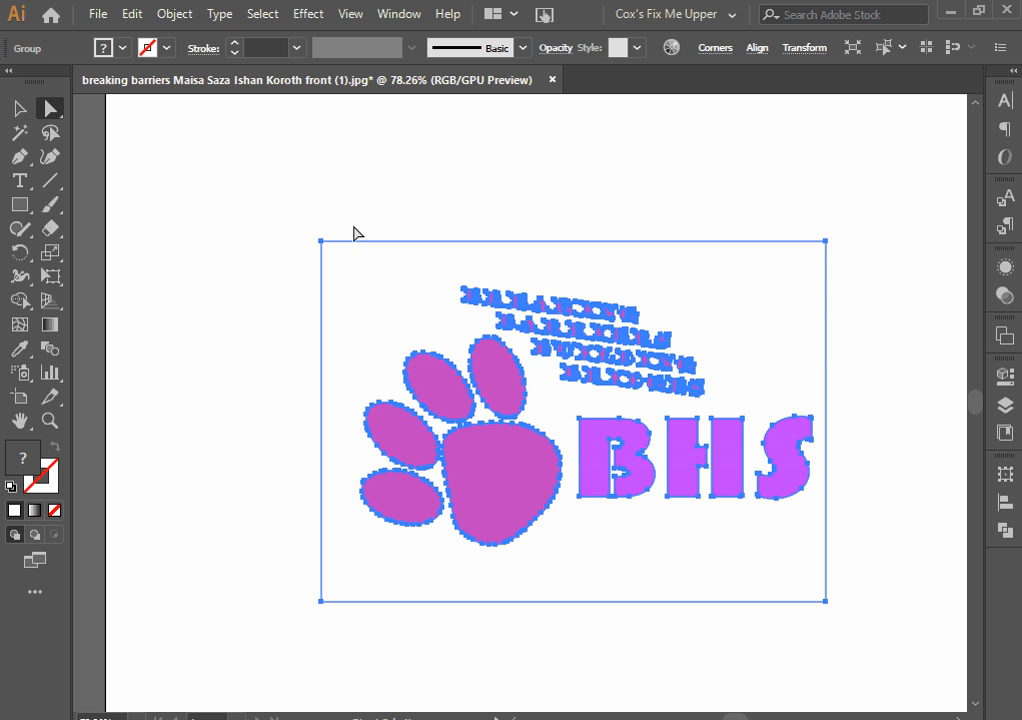
{"action": "left_click", "coordinate": [388, 242]}
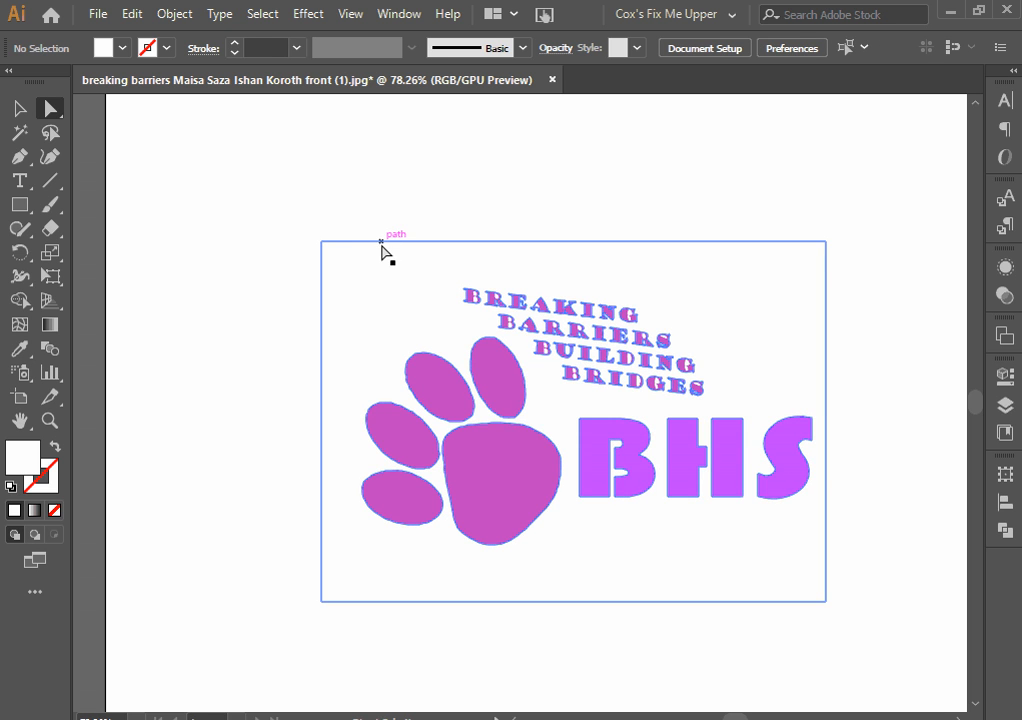
{"action": "left_click", "coordinate": [441, 242]}
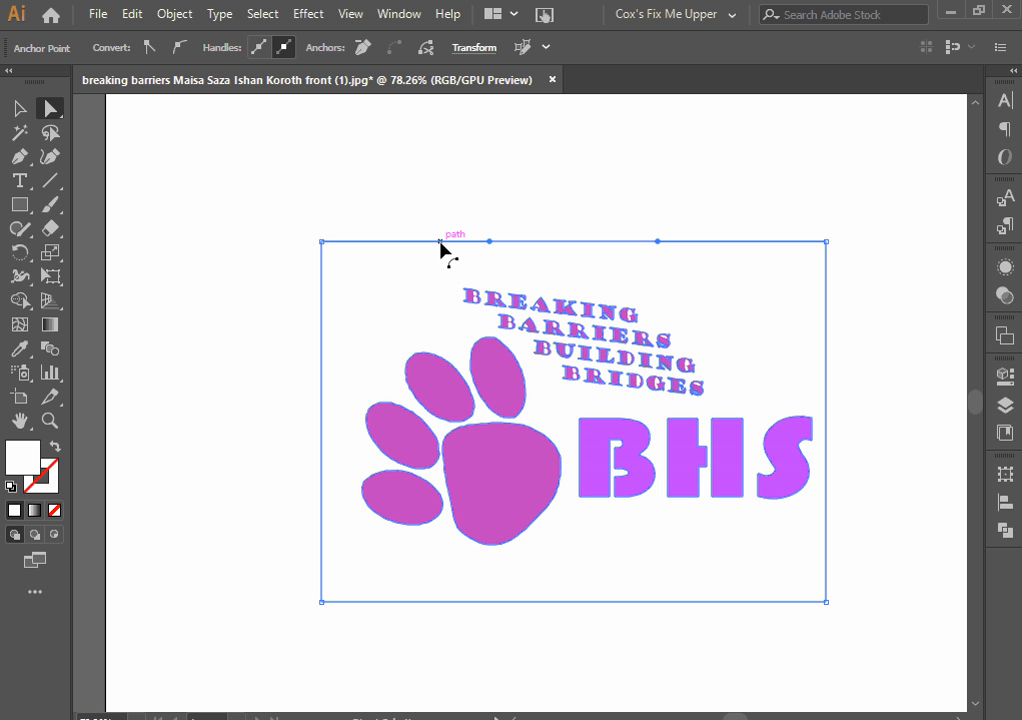
{"action": "key", "text": "Delete"}
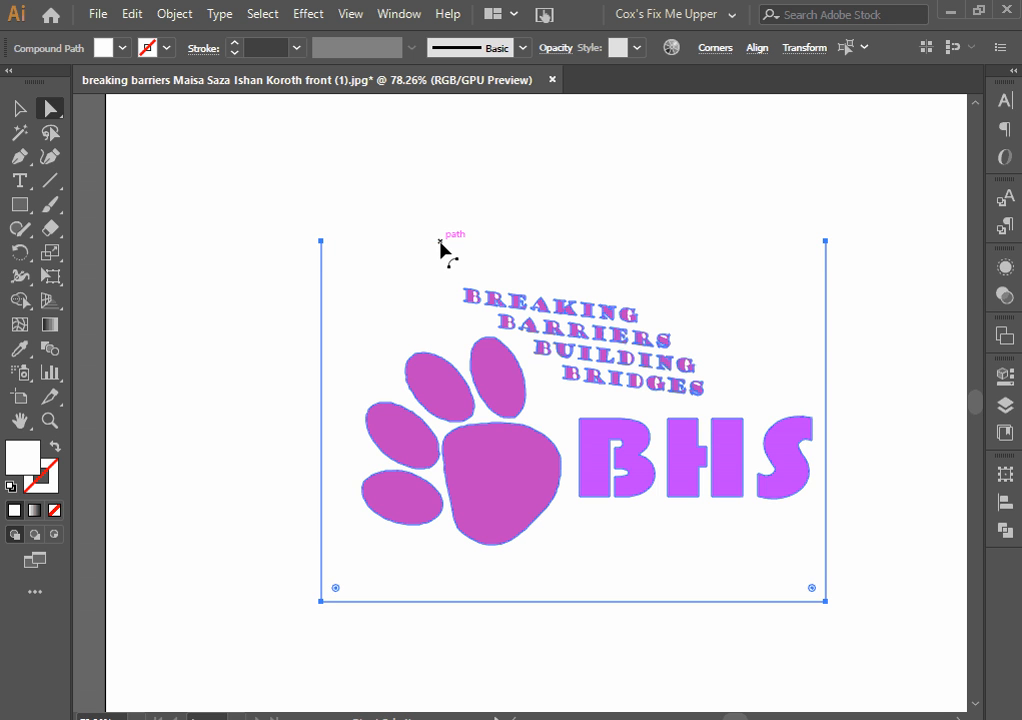
{"action": "key", "text": "Delete"}
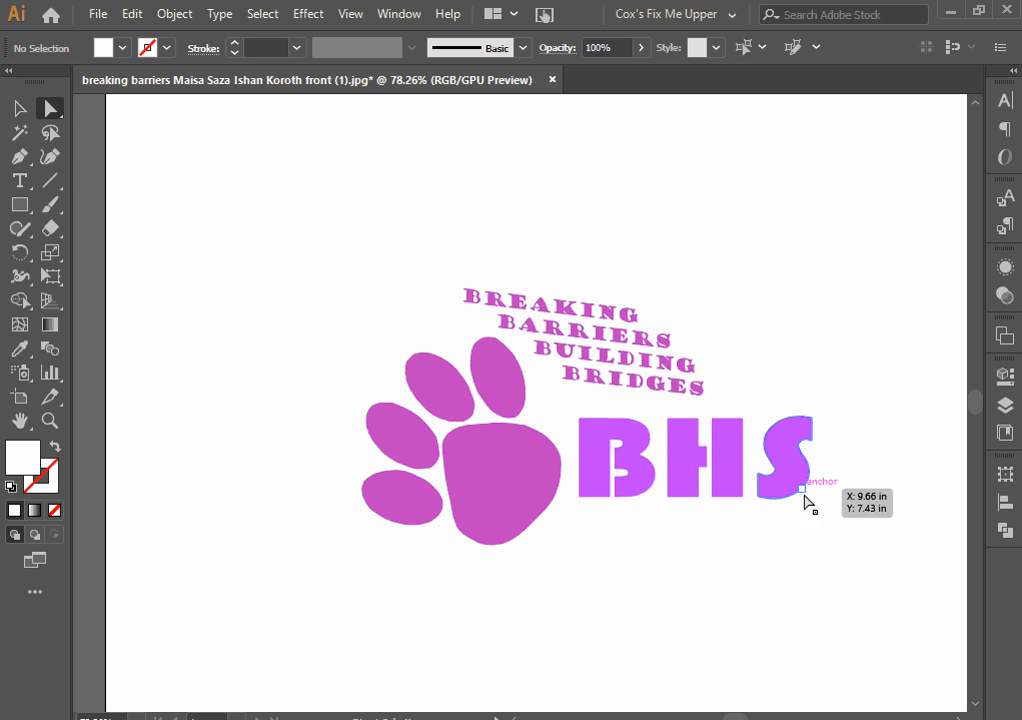
Display the artwork in Outline view and expand Layer 1 and its group to list the individual paths
{"action": "left_click", "coordinate": [360, 14]}
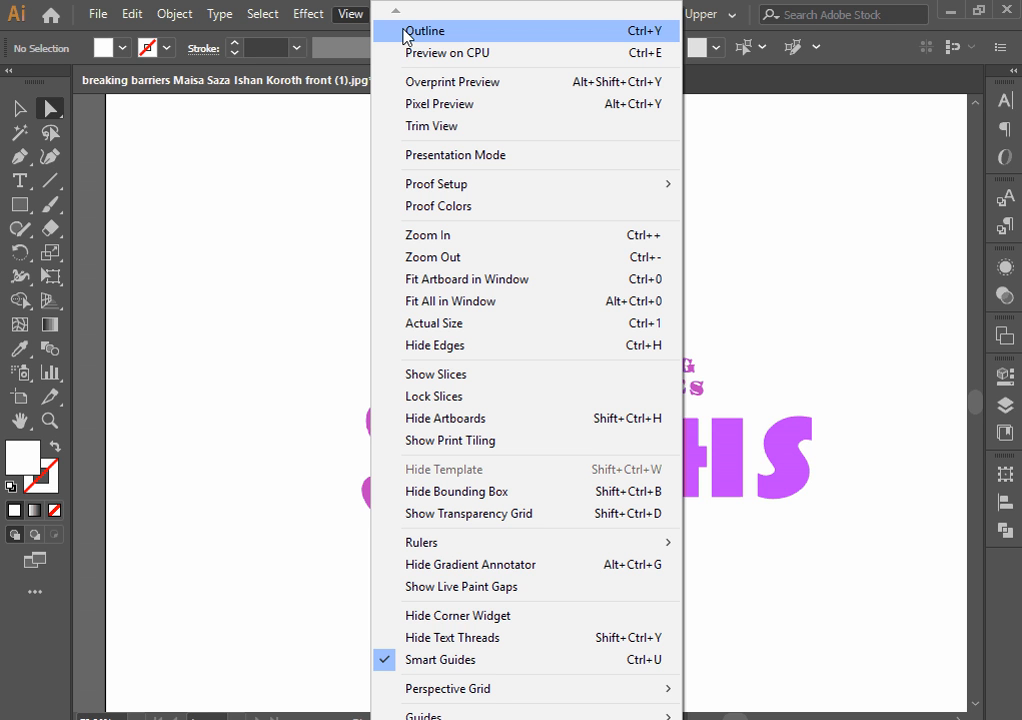
{"action": "left_click", "coordinate": [404, 31]}
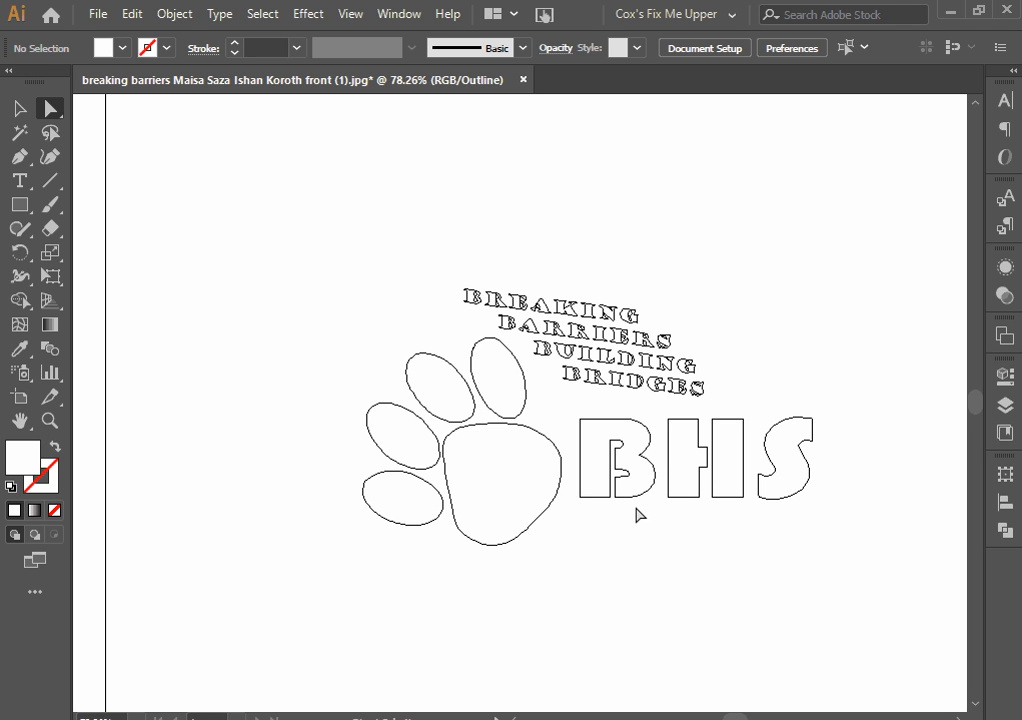
{"action": "left_click", "coordinate": [1005, 405]}
{"action": "left_click", "coordinate": [795, 278]}
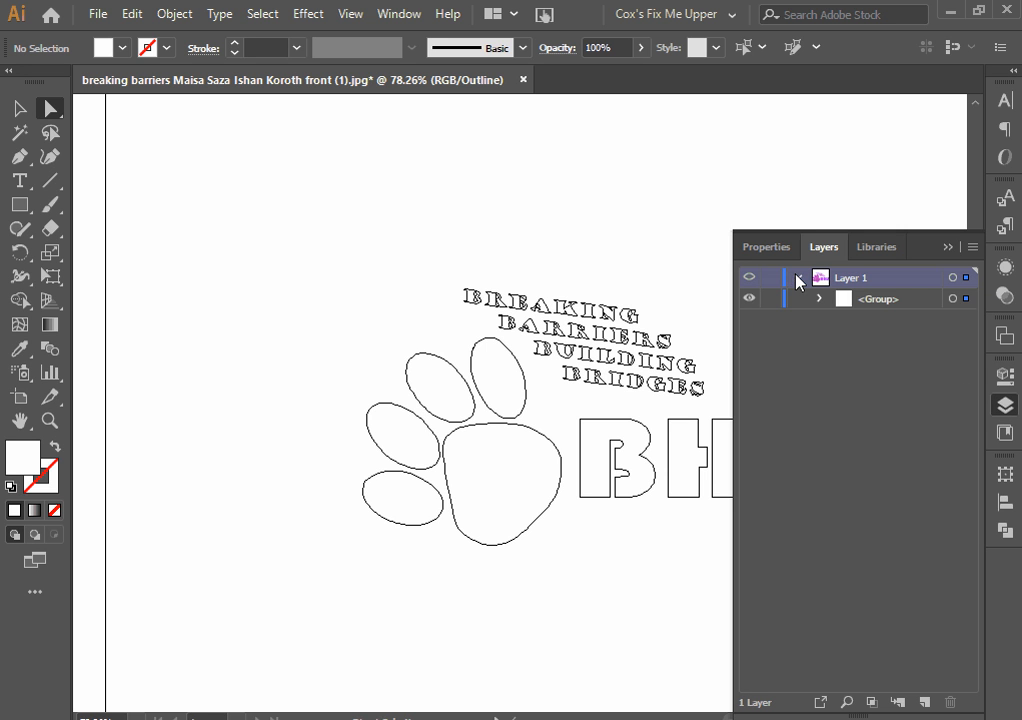
{"action": "left_click", "coordinate": [821, 299]}
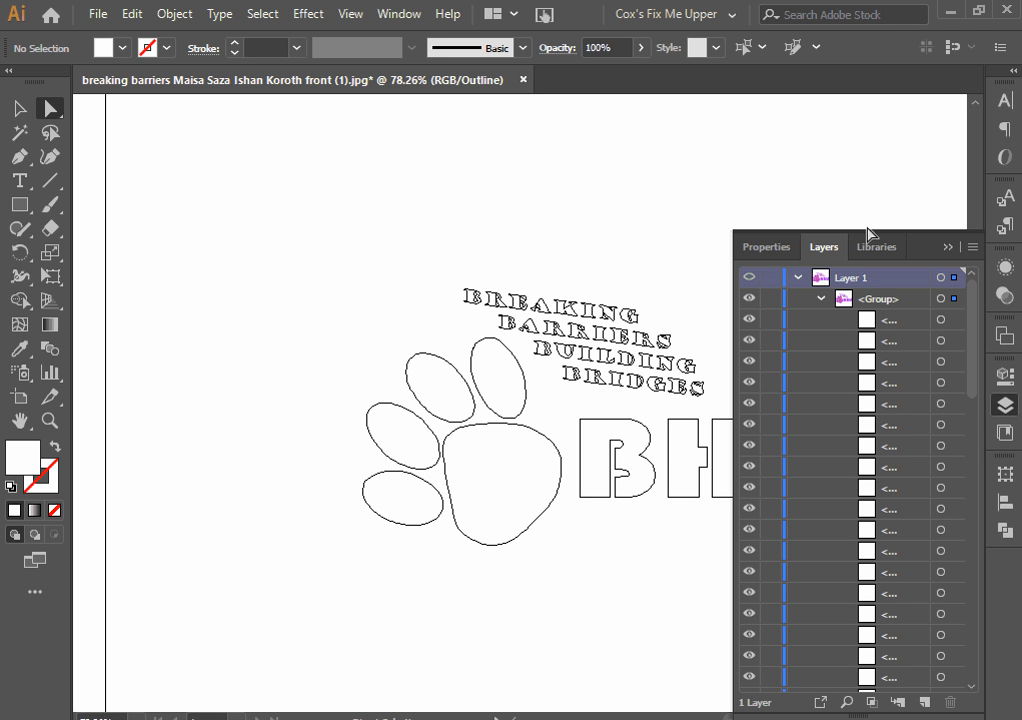
Hide the blank white paths at the start of the group's layer list, one after another
{"action": "left_click", "coordinate": [749, 320]}
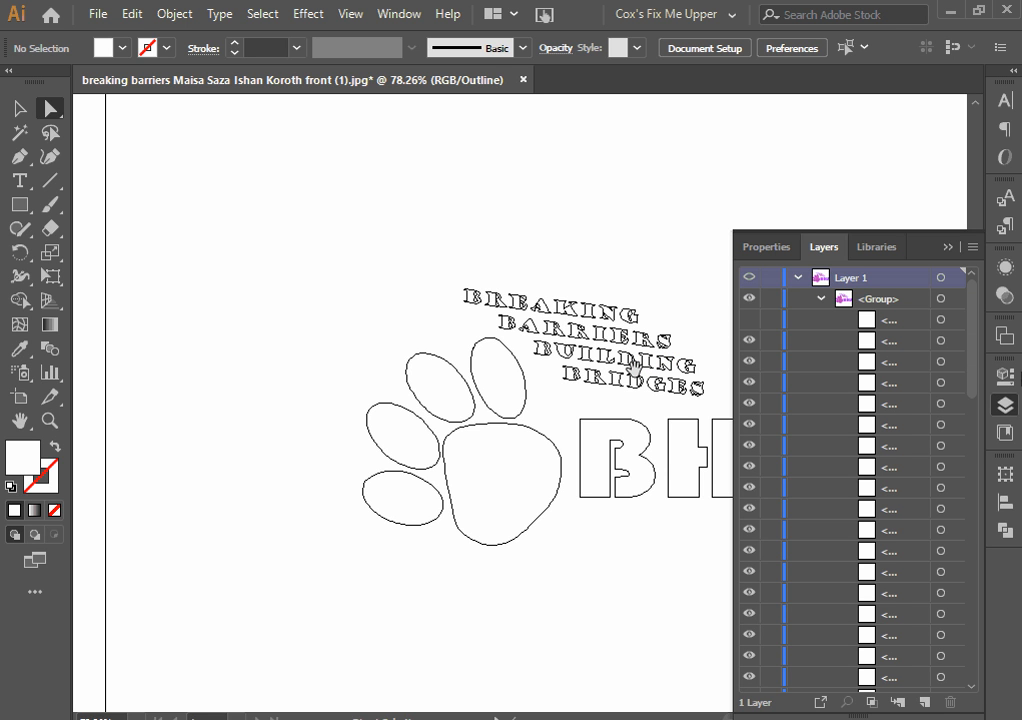
{"action": "left_click_drag", "start_coordinate": [633, 367], "coordinate": [469, 358]}
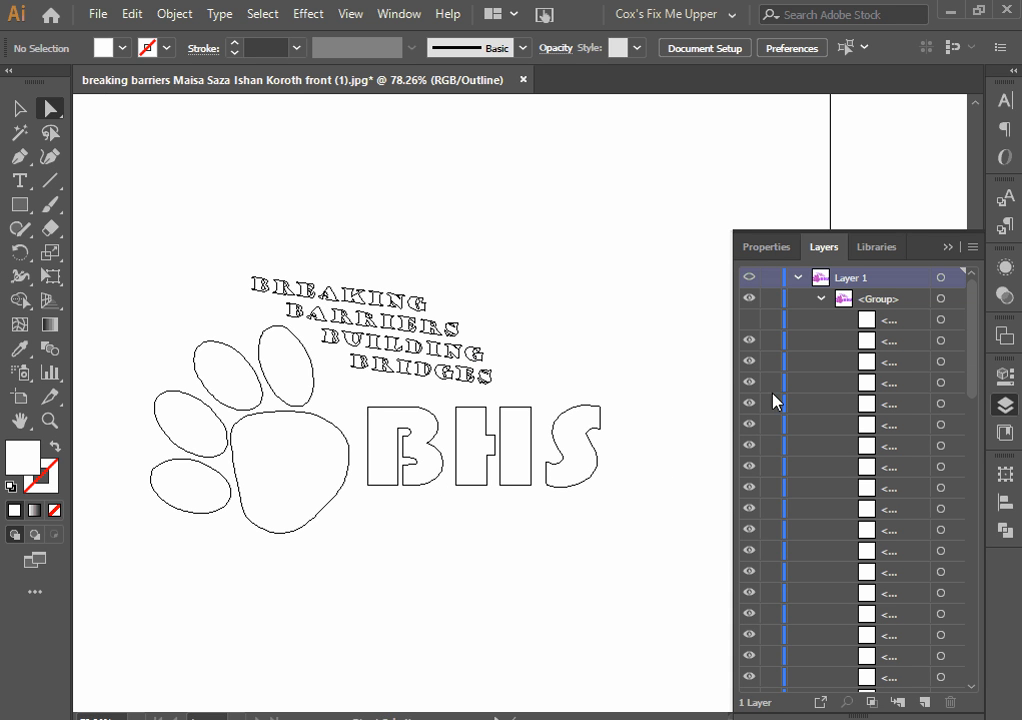
{"action": "scroll", "coordinate": [652, 470], "scroll_direction": "up", "scroll_amount": 2}
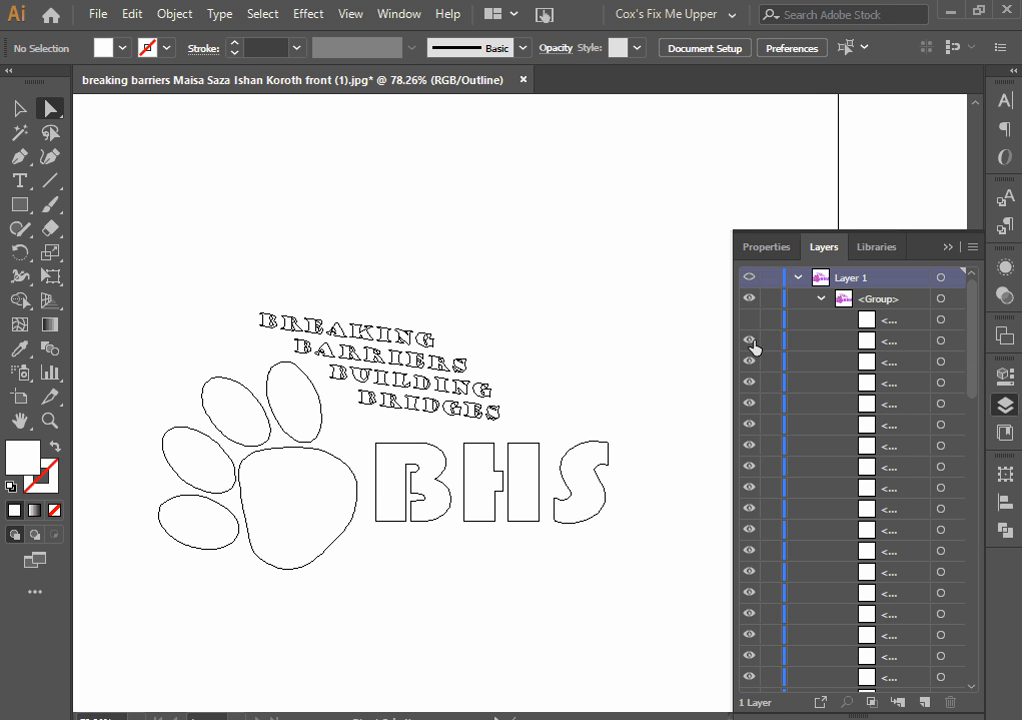
{"action": "left_click", "coordinate": [752, 366]}
{"action": "left_click", "coordinate": [750, 408]}
{"action": "left_click", "coordinate": [750, 430]}
{"action": "left_click", "coordinate": [750, 450]}
{"action": "left_click", "coordinate": [750, 467]}
{"action": "left_click", "coordinate": [748, 490]}
{"action": "left_click", "coordinate": [748, 510]}
{"action": "left_click", "coordinate": [748, 531]}
{"action": "left_click", "coordinate": [750, 551]}
{"action": "left_click", "coordinate": [750, 572]}
{"action": "left_click", "coordinate": [748, 594]}
{"action": "left_click", "coordinate": [746, 606]}
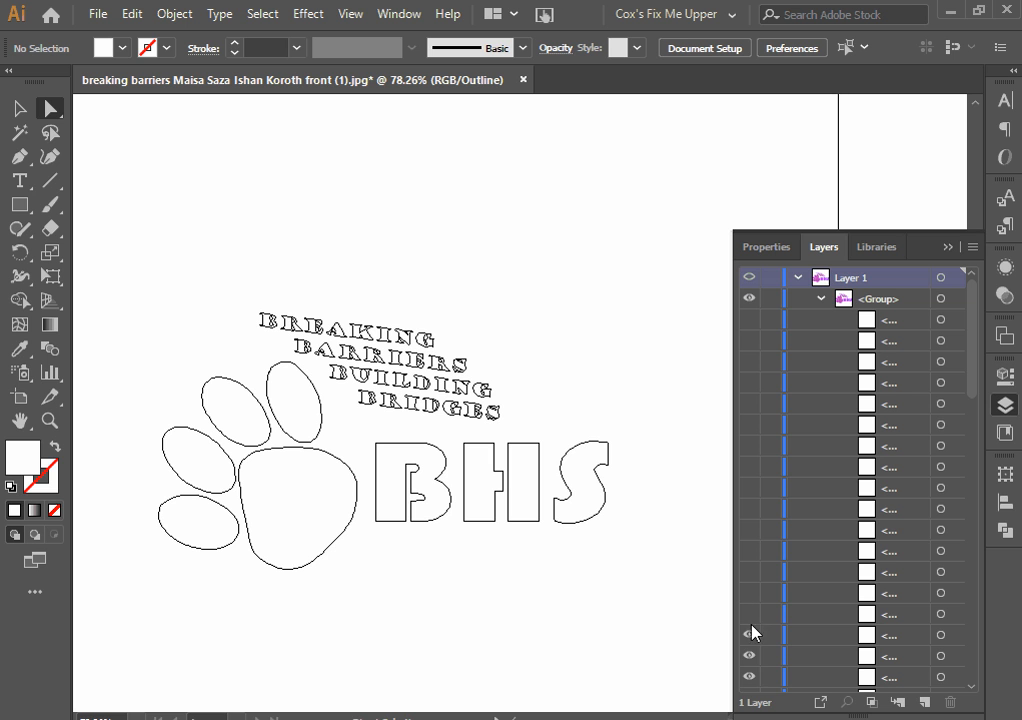
{"action": "left_click", "coordinate": [750, 634]}
{"action": "left_click", "coordinate": [750, 656]}
Switch to the browser and show the "NEW Breaking Barriers Designs" poll results full screen
{"action": "left_click_drag", "start_coordinate": [0, 200], "coordinate": [840, 8]}
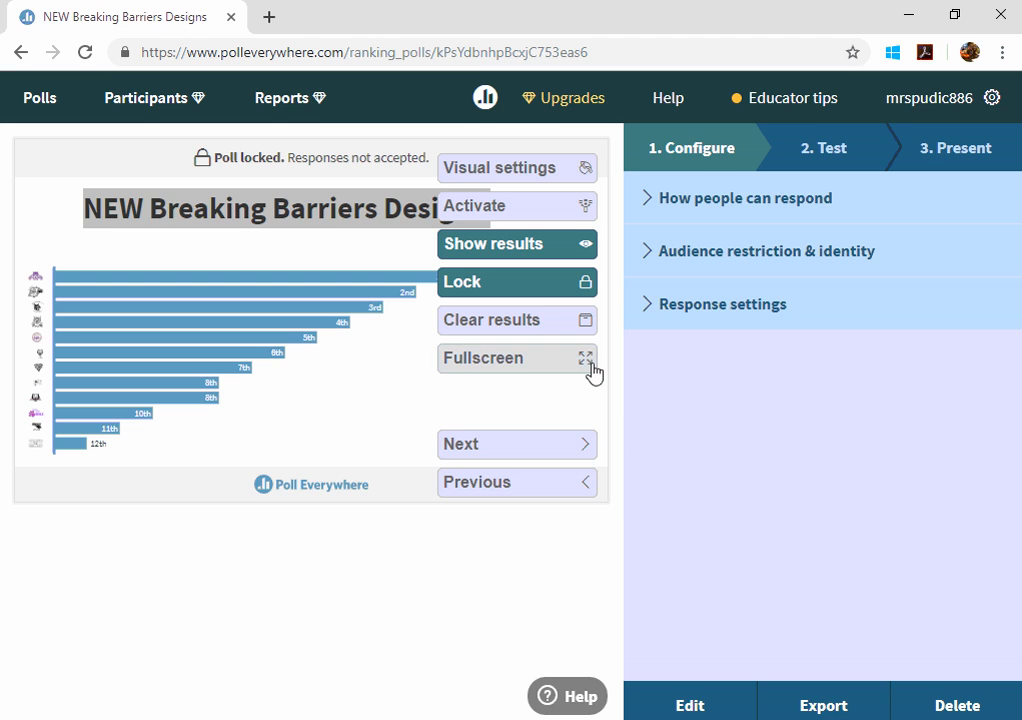
{"action": "left_click", "coordinate": [590, 368]}
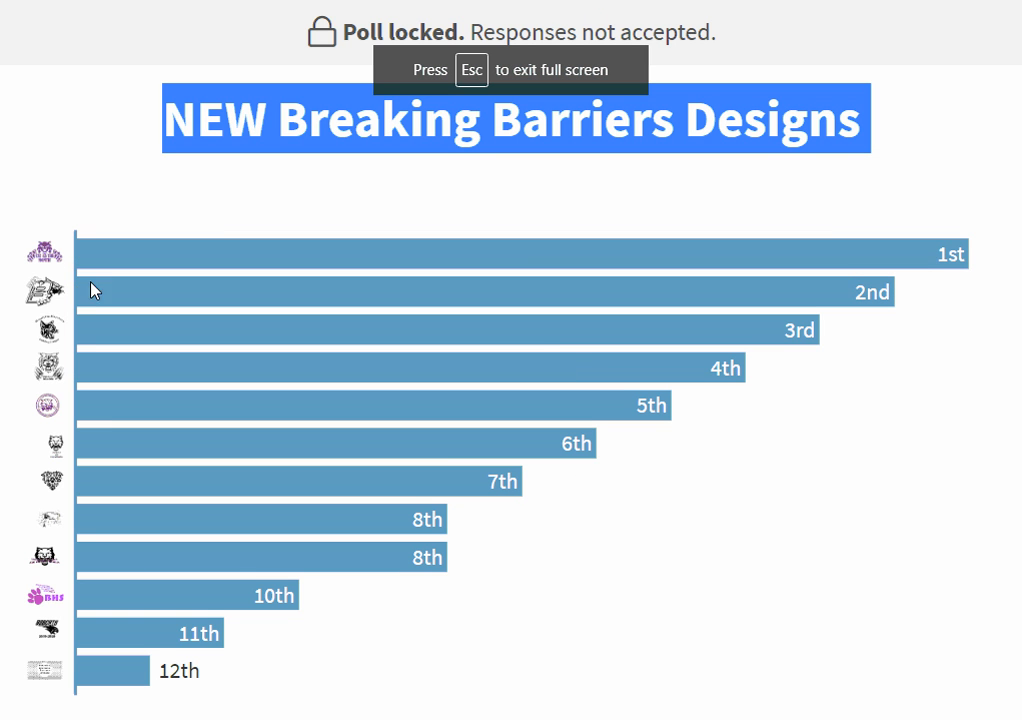